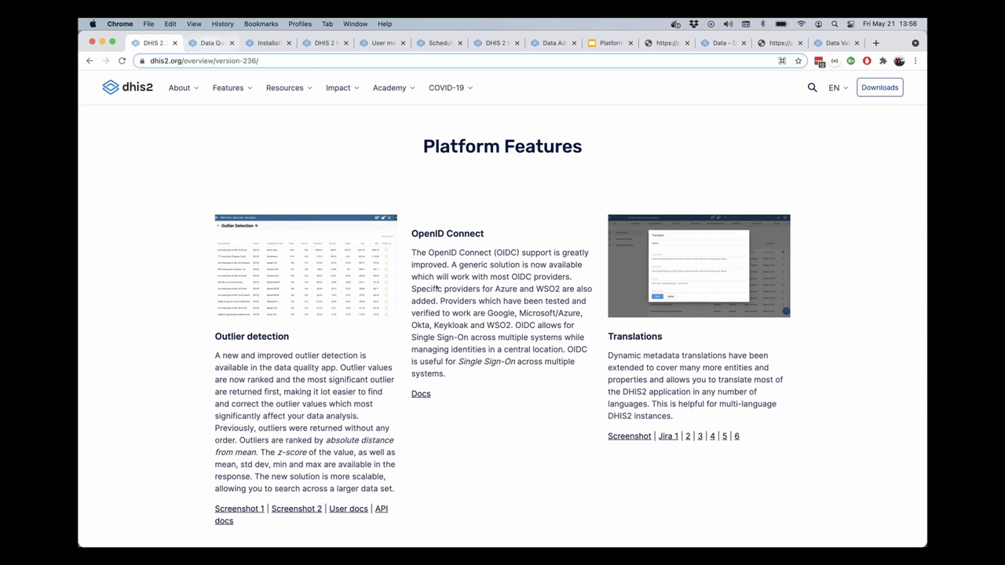
# Step: Bring the DHIS2 2.35.3 window forward, maximised, showing its Data Quality app
pyautogui.hotkey('ctrl', 'Tab')
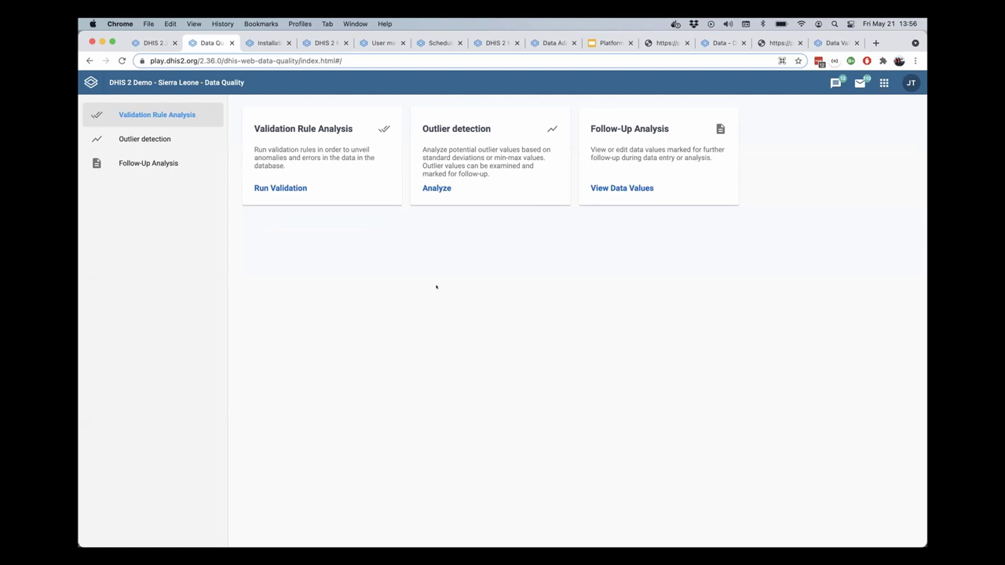
pyautogui.press('super+grave')
pyautogui.hotkey('ctrl', 'alt', 'space')
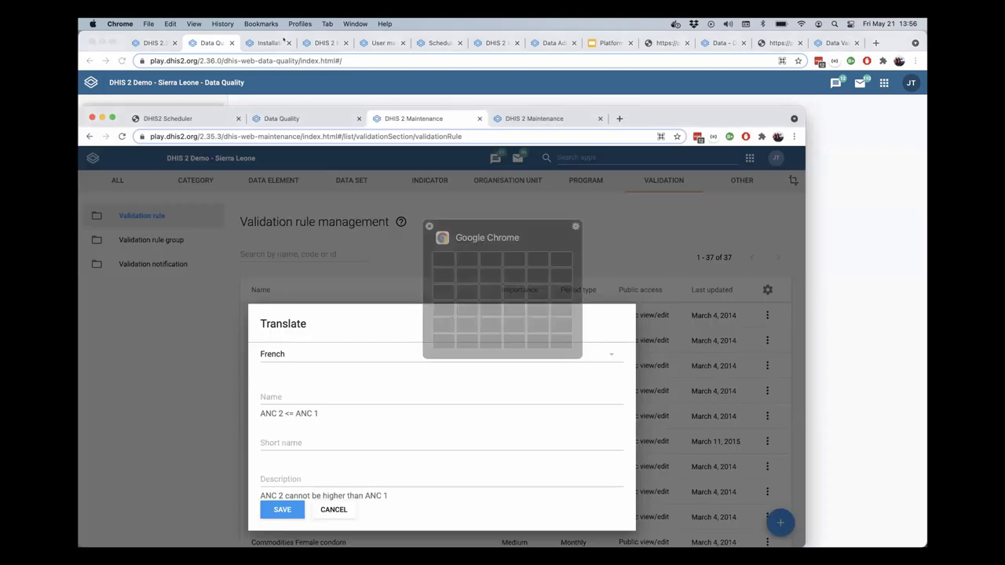
pyautogui.press('Return')
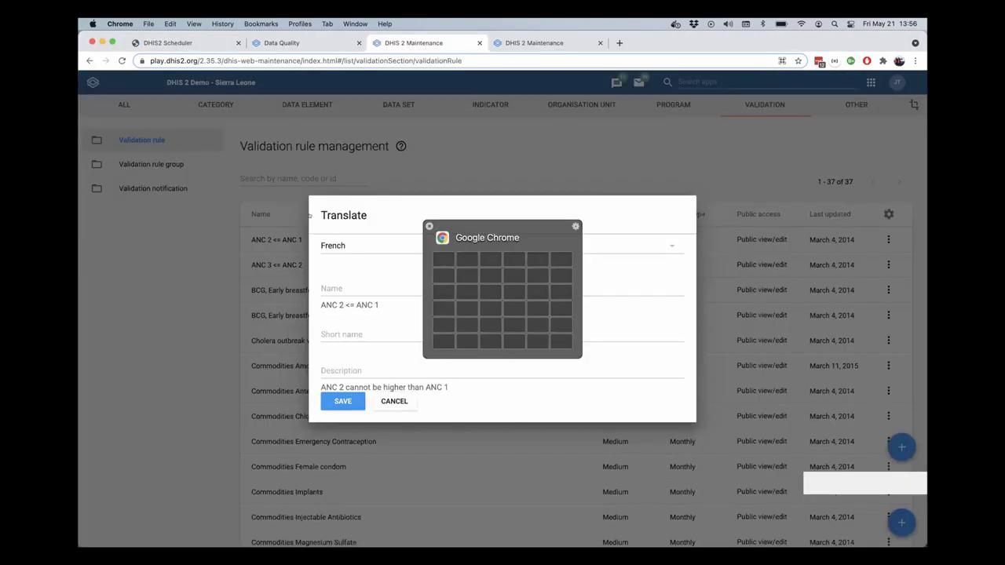
pyautogui.hotkey('ctrl', 'shift', 'Tab')
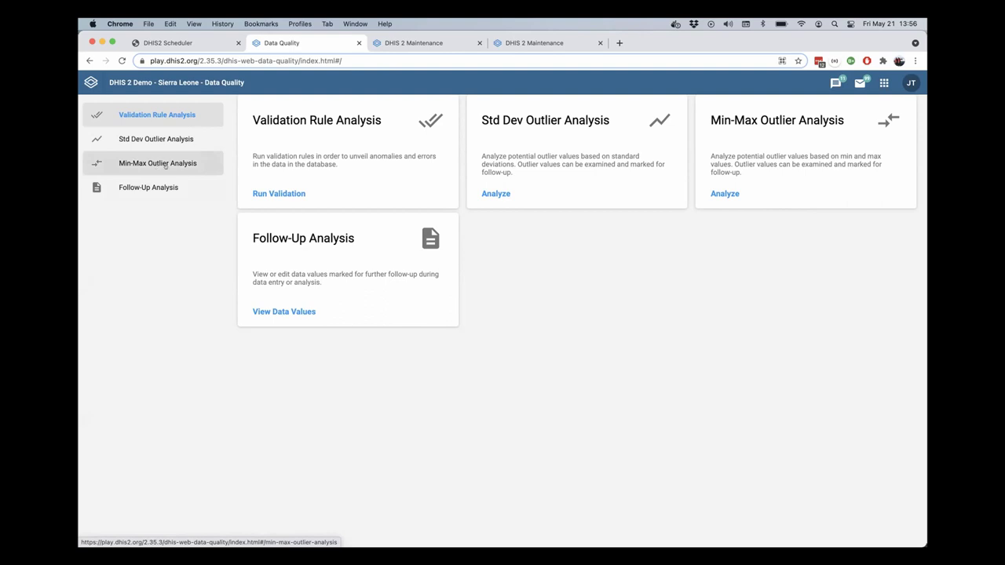
# Step: Preview the Std Dev Outlier, Min-Max Outlier and Validation Rule analyses in the 2.35 app
pyautogui.click(179, 140)
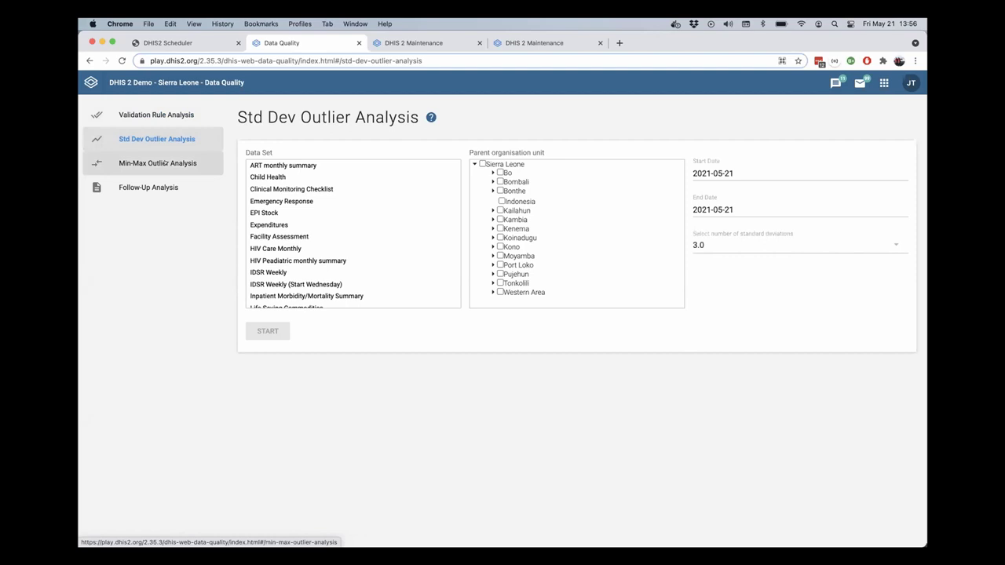
pyautogui.click(153, 163)
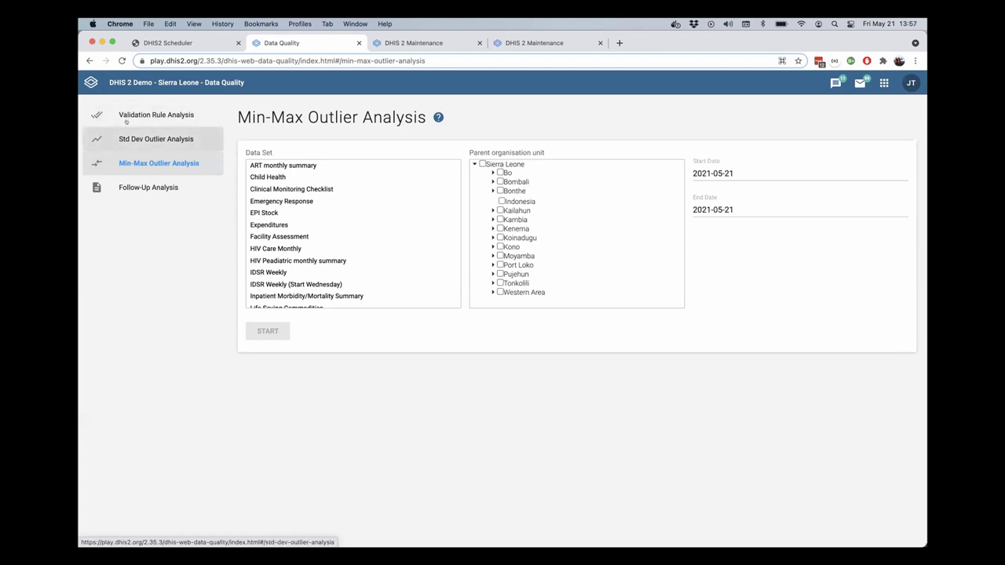
pyautogui.click(151, 115)
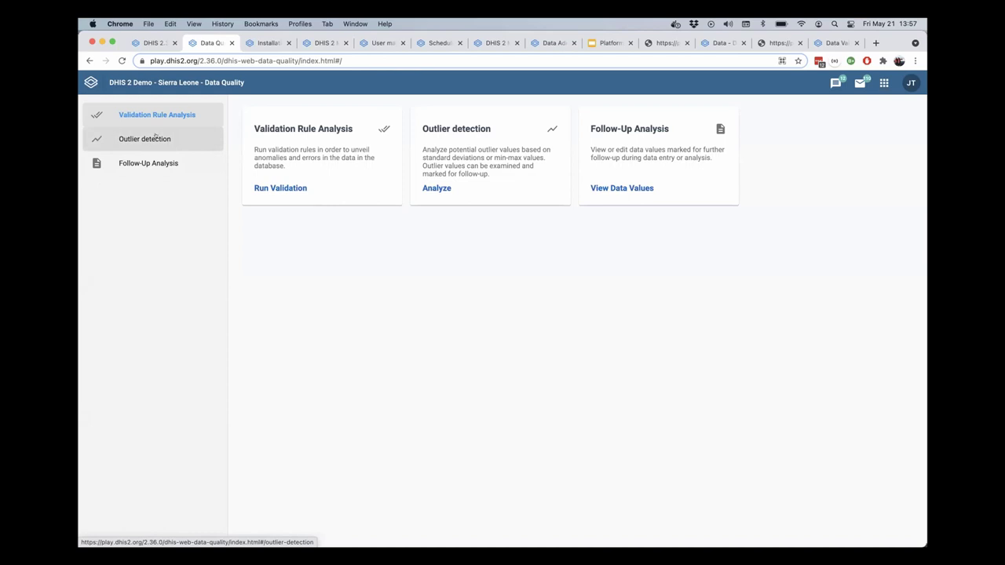
# Step: Open Outlier detection and review the Z-score and Min-max algorithms, keeping Z-score
pyautogui.click(156, 137)
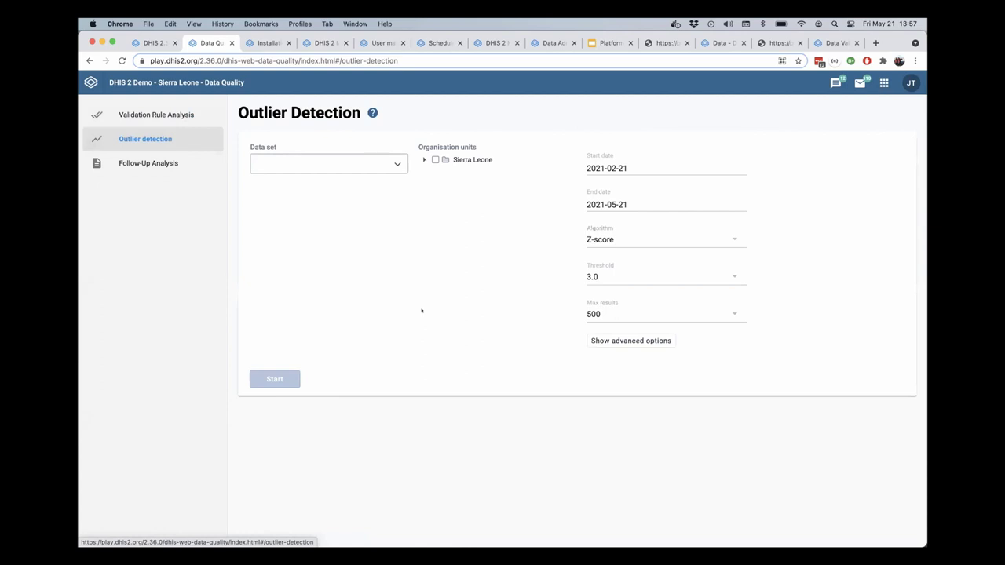
pyautogui.click(705, 233)
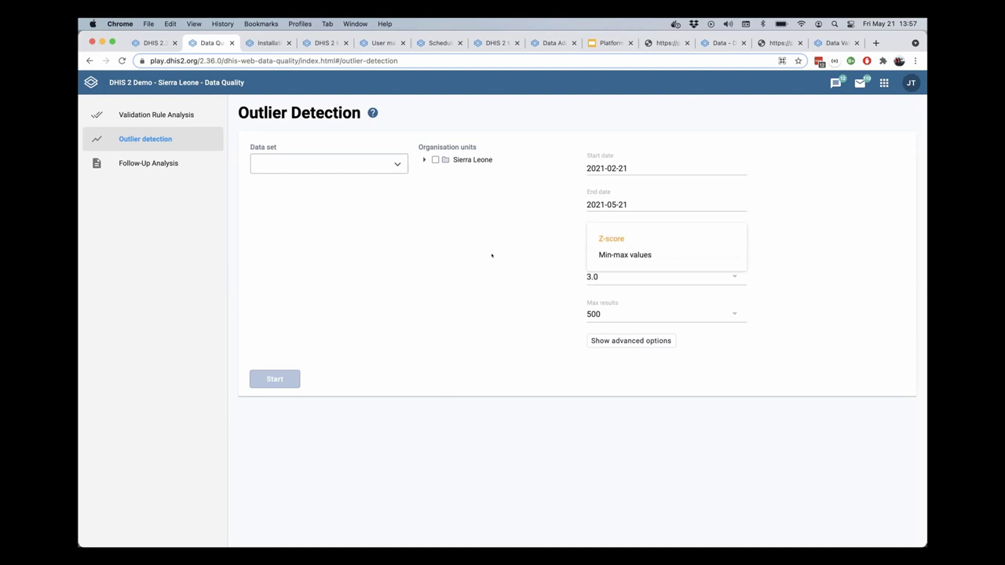
pyautogui.click(491, 255)
pyautogui.click(597, 240)
pyautogui.click(597, 240)
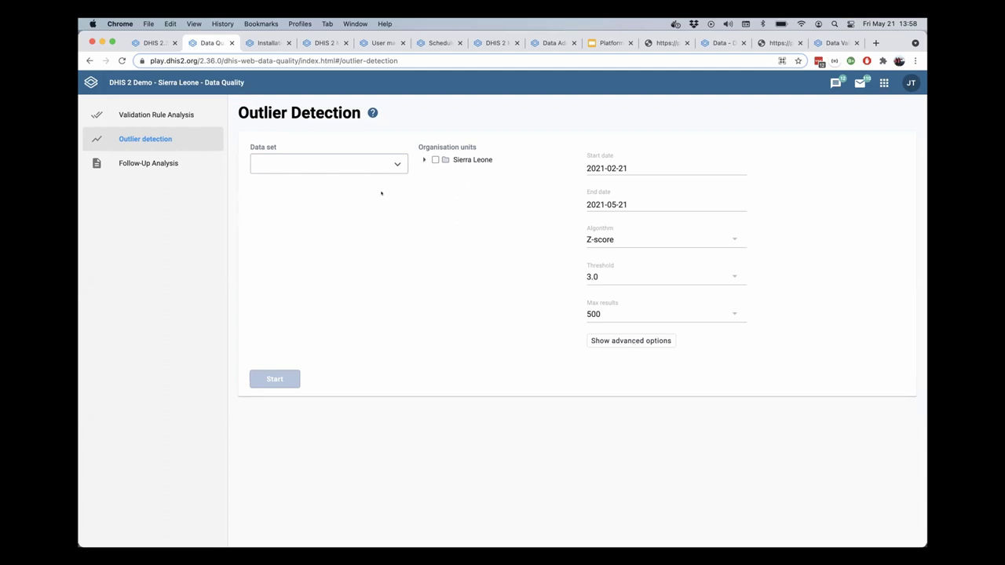
# Step: Choose the Morbidity data set and Sierra Leone as the organisation unit
pyautogui.click(331, 161)
pyautogui.write('mor')
pyautogui.click(345, 226)
pyautogui.click(491, 240)
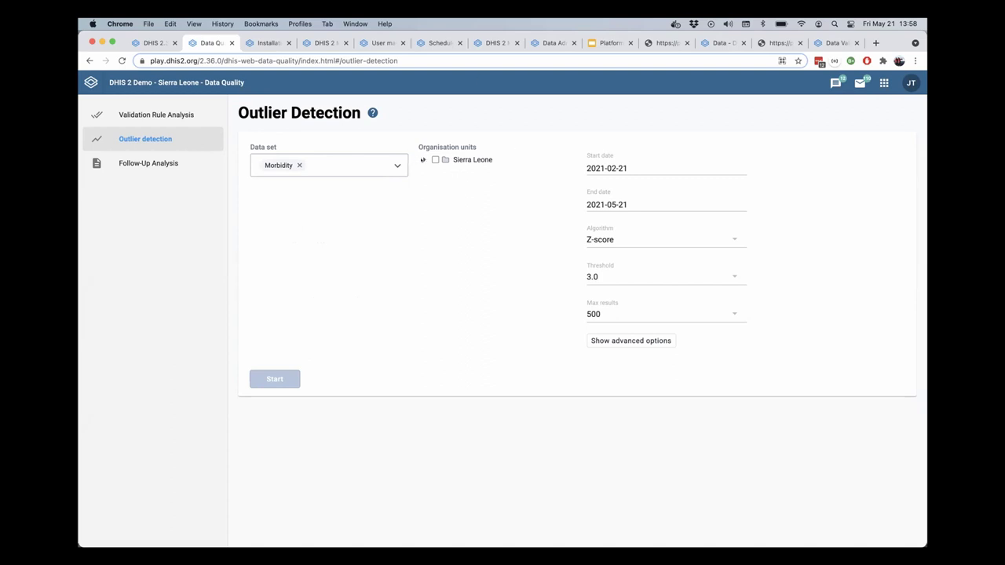
pyautogui.click(423, 160)
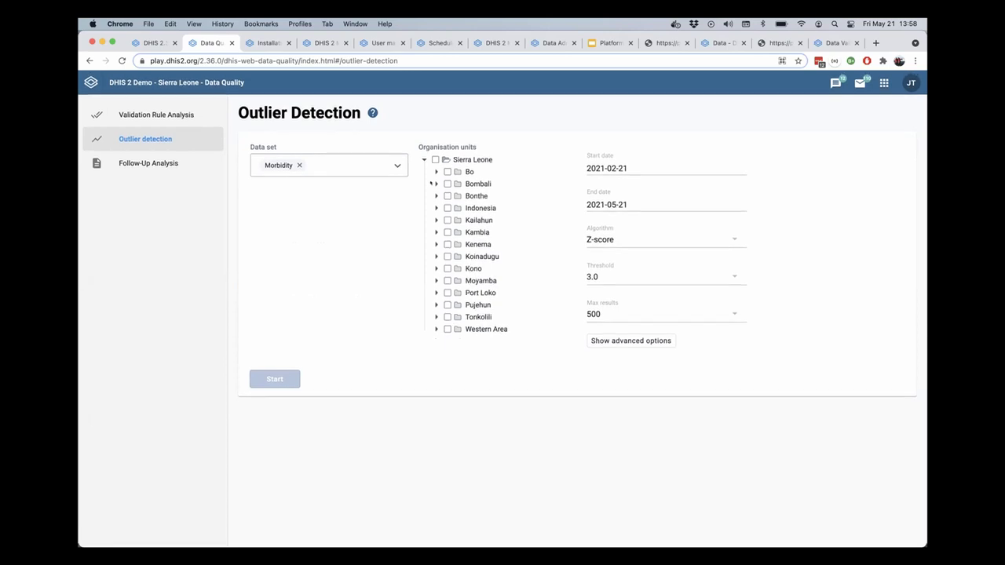
pyautogui.click(432, 184)
pyautogui.click(433, 184)
pyautogui.click(472, 160)
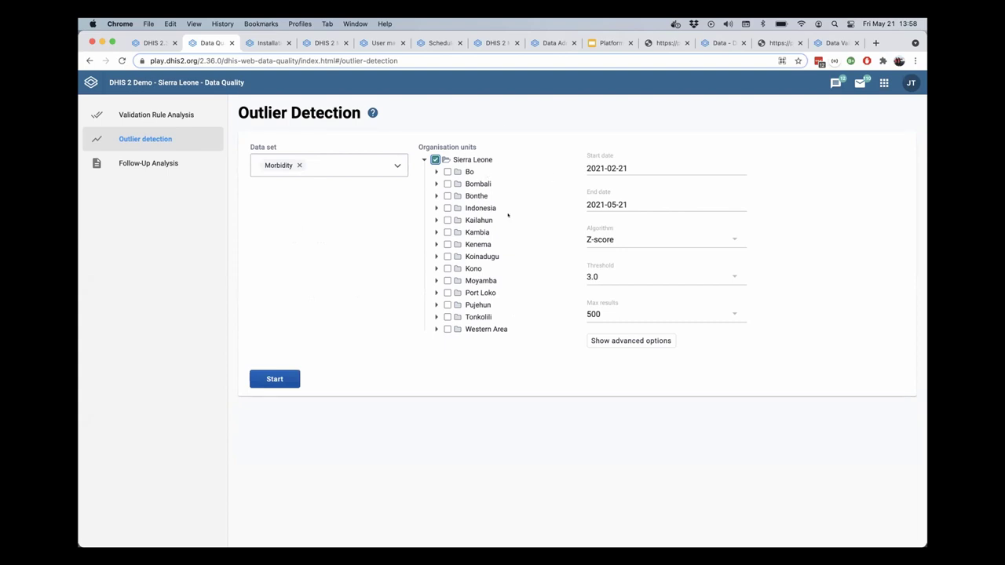
pyautogui.click(423, 160)
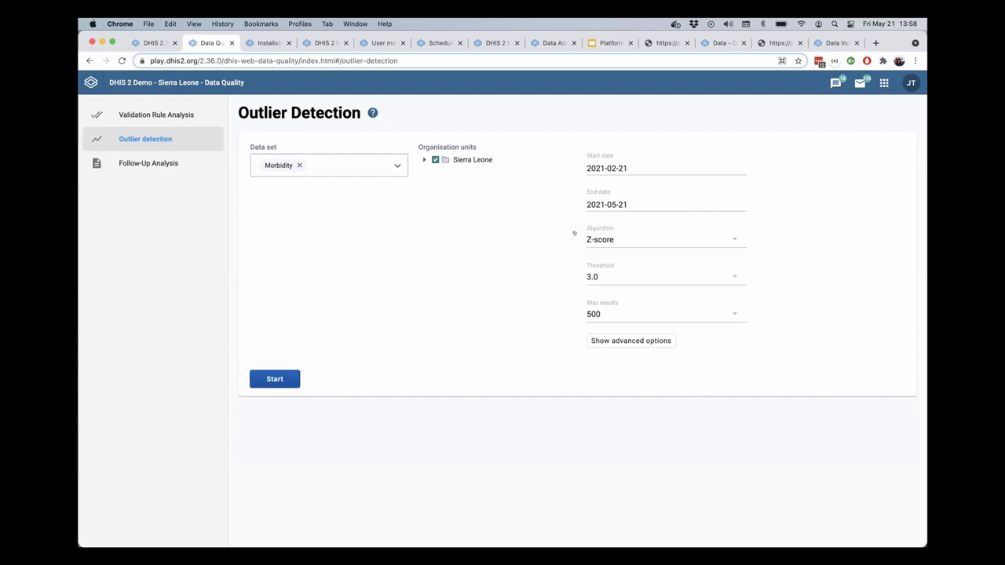
# Step: Keep the Z-score algorithm, threshold 3.0 and 500 max results
pyautogui.click(646, 239)
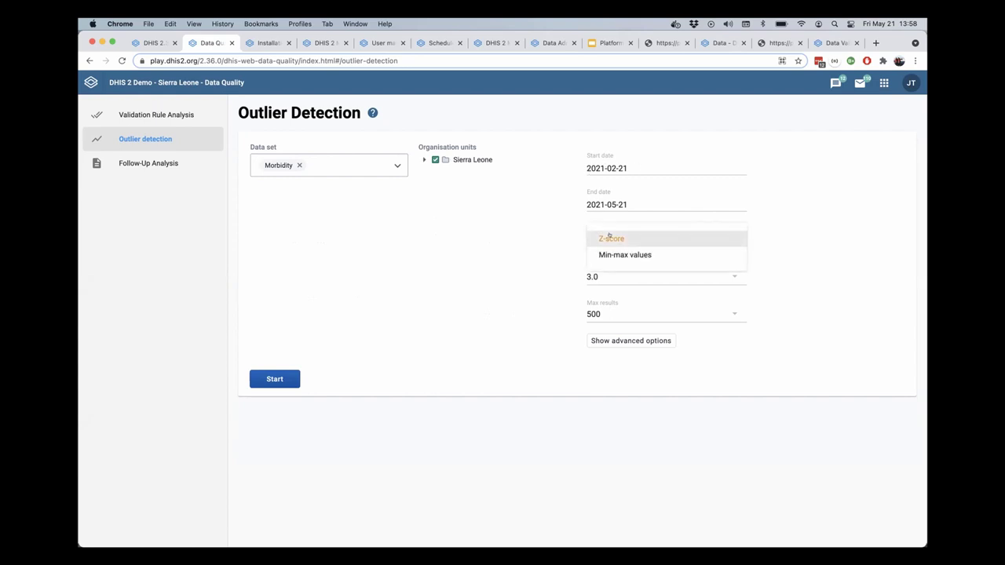
pyautogui.click(609, 239)
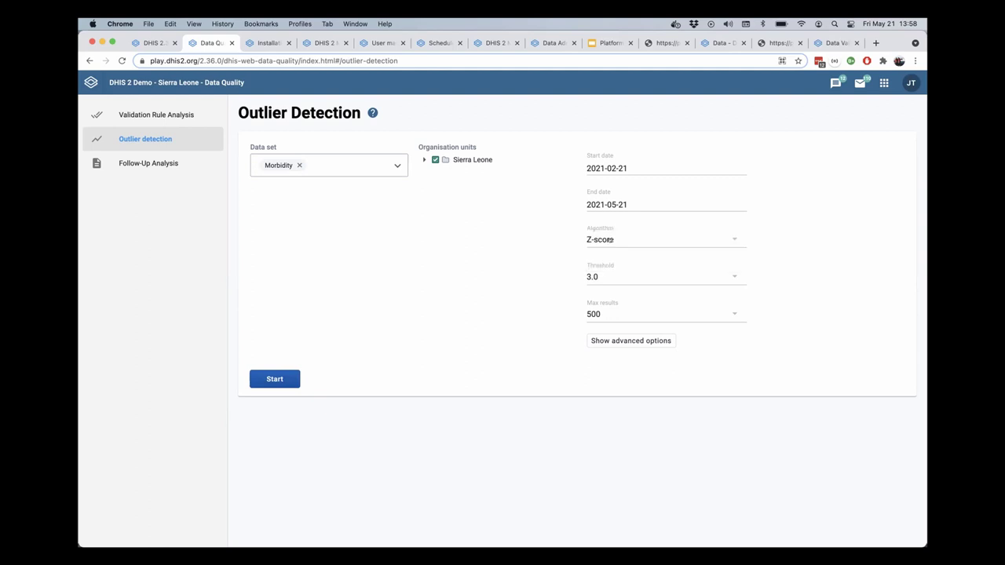
pyautogui.click(726, 275)
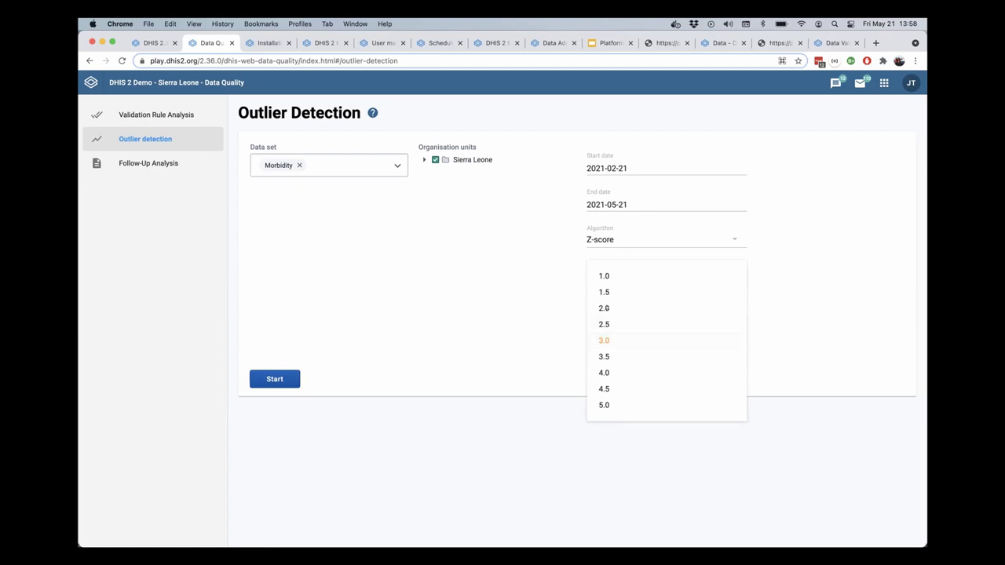
pyautogui.click(532, 312)
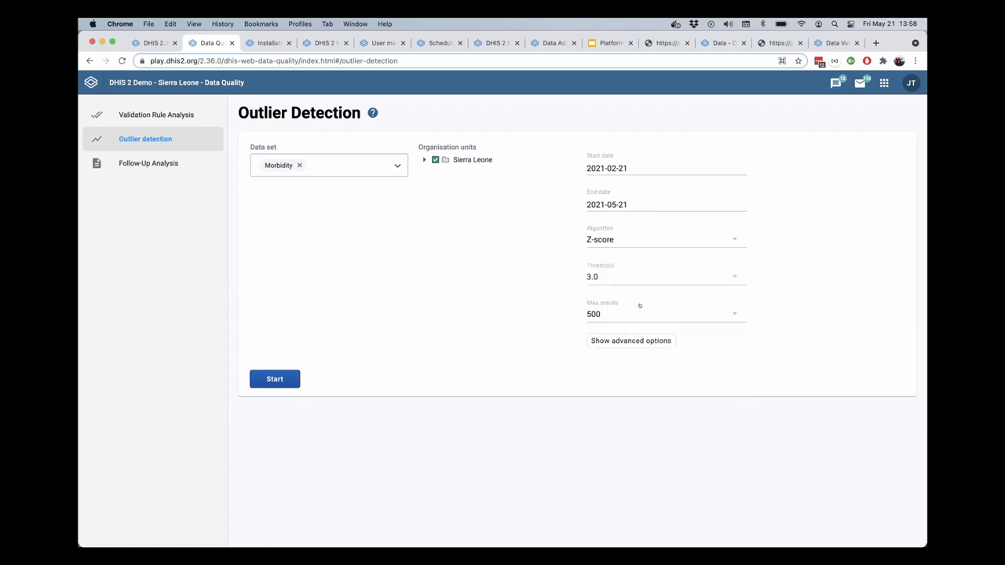
pyautogui.click(703, 314)
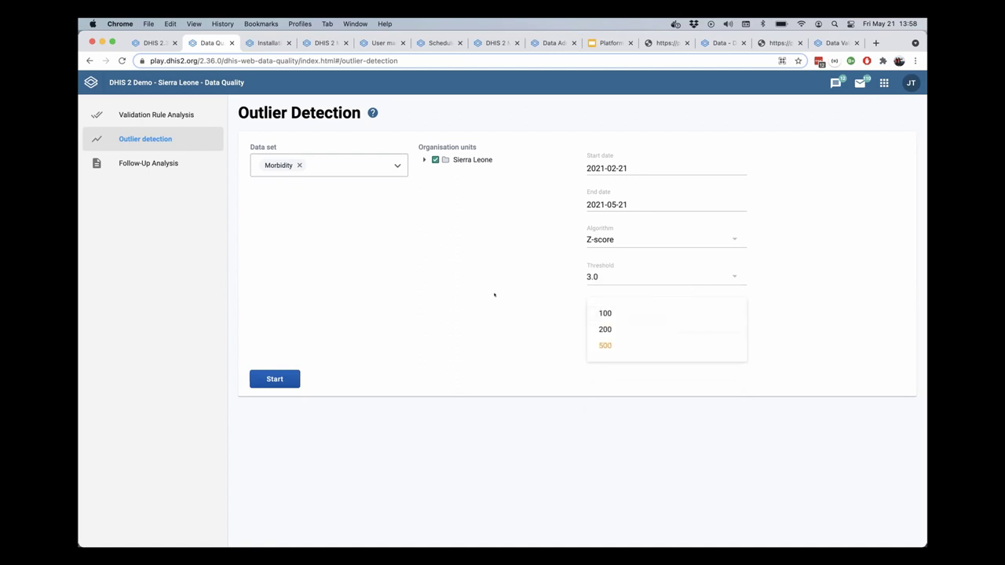
pyautogui.click(604, 347)
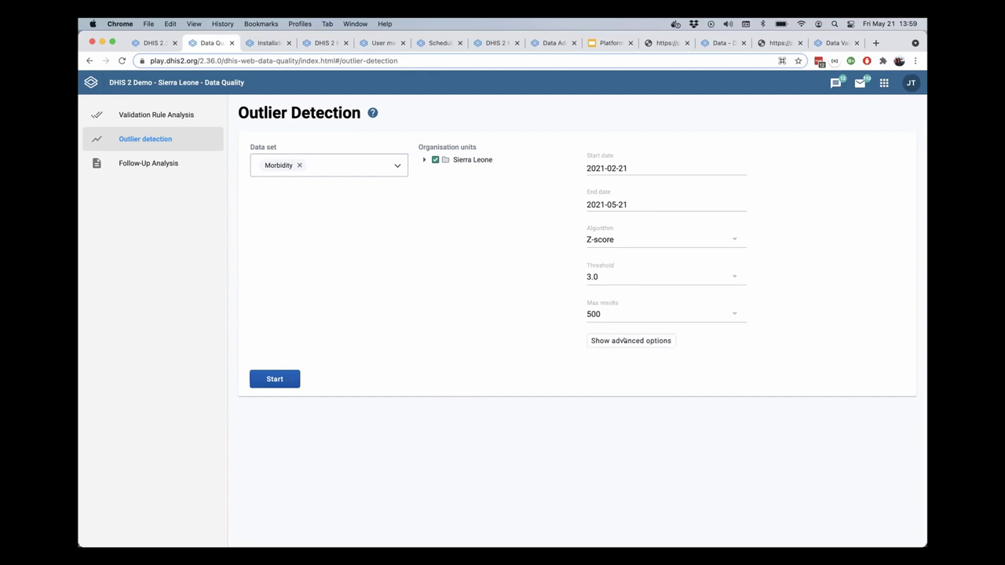
# Step: Sort outliers by absolute deviation from mean in the advanced options, then hide them
pyautogui.click(625, 342)
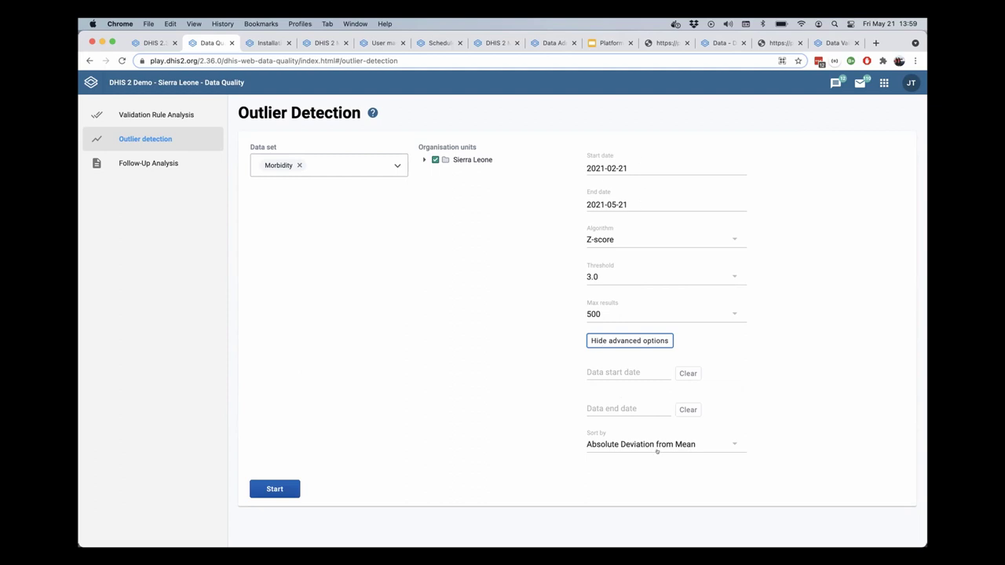
pyautogui.click(720, 444)
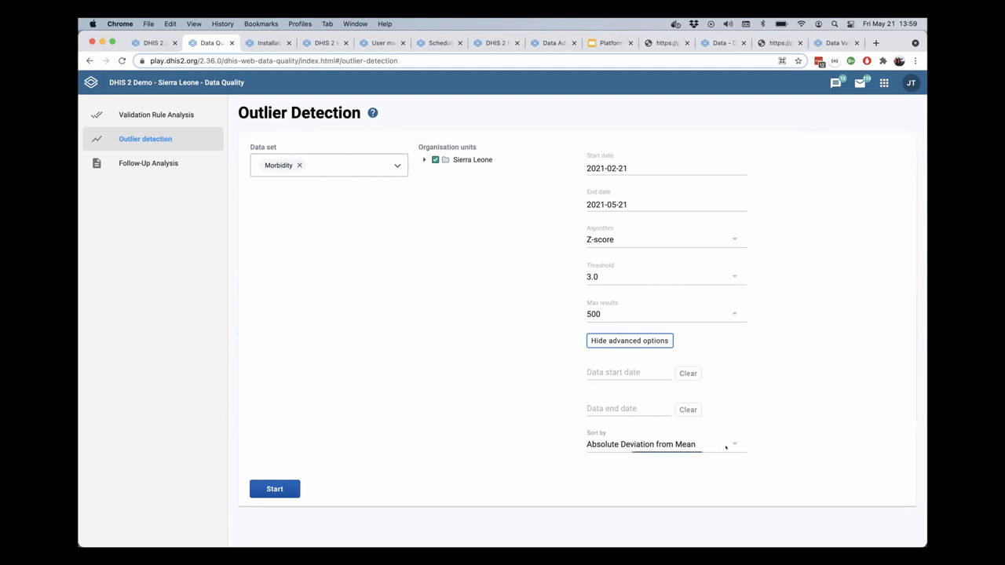
pyautogui.click(767, 415)
pyautogui.click(613, 340)
pyautogui.click(617, 340)
pyautogui.click(628, 341)
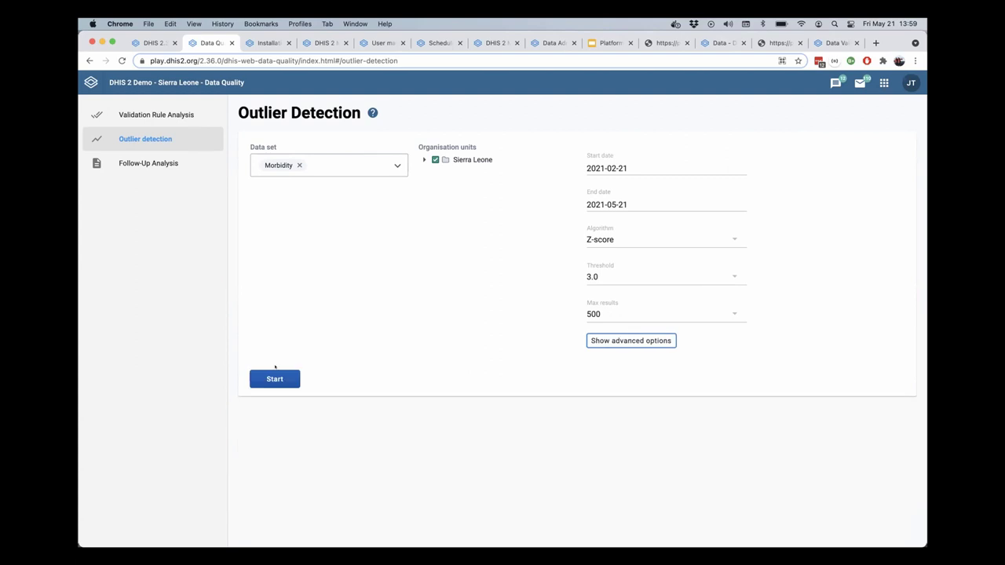
# Step: Run outlier detection on Morbidity data for Sierra Leone
pyautogui.click(274, 379)
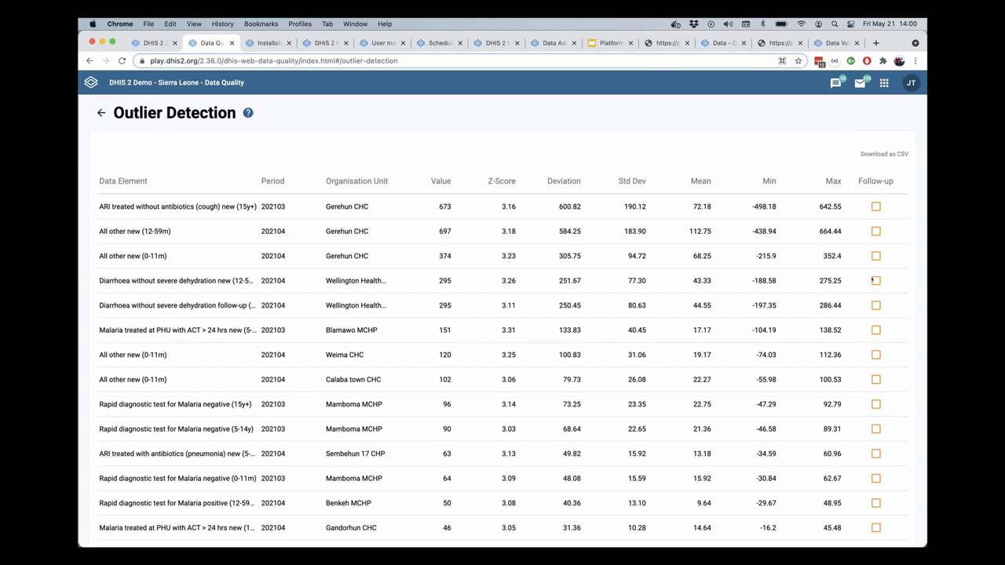
# Step: Mark the top two Gerehun CHC outliers for follow-up
pyautogui.click(874, 207)
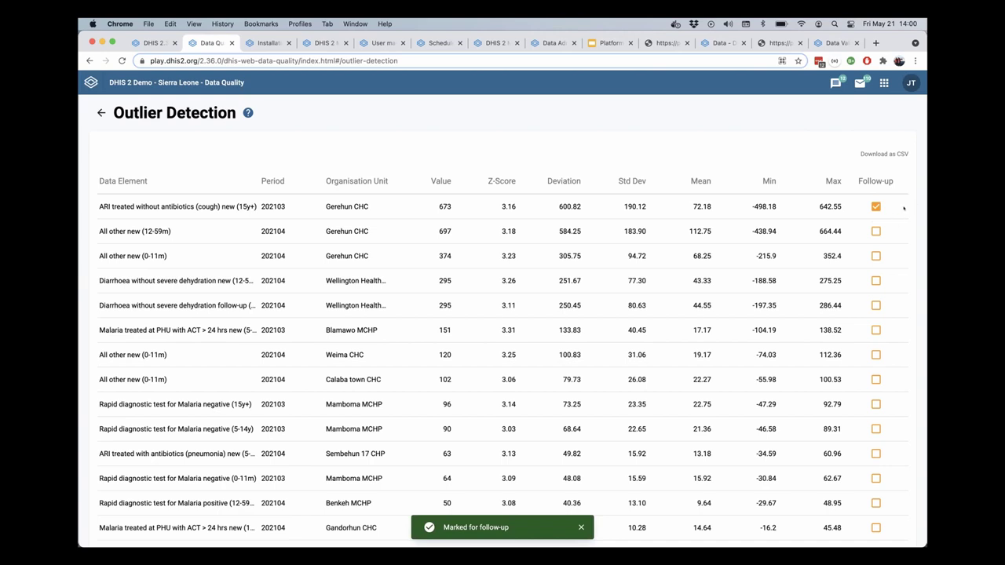
pyautogui.click(874, 231)
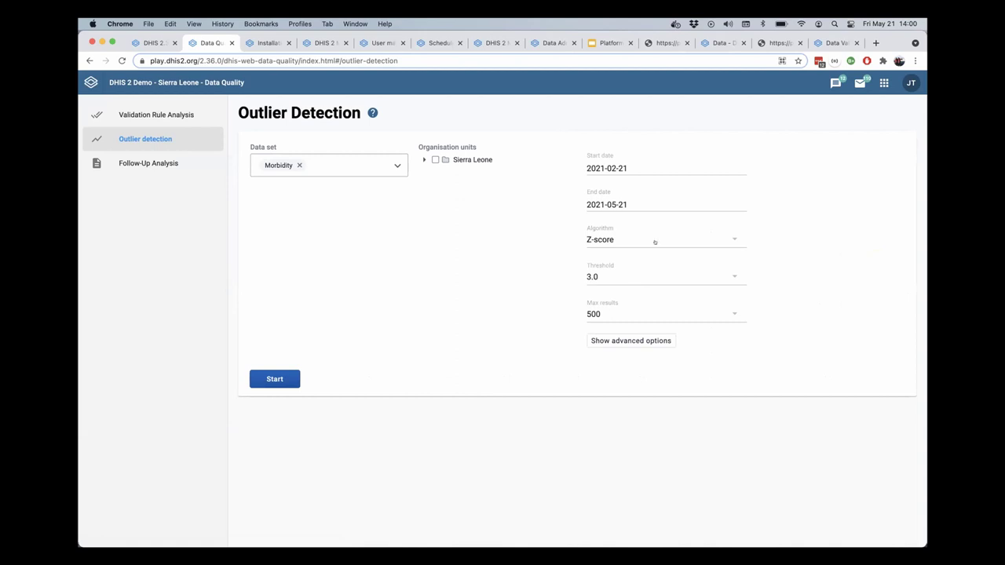
# Step: Show advanced options with sorting by Z-score, leaving the data start date blank
pyautogui.click(632, 340)
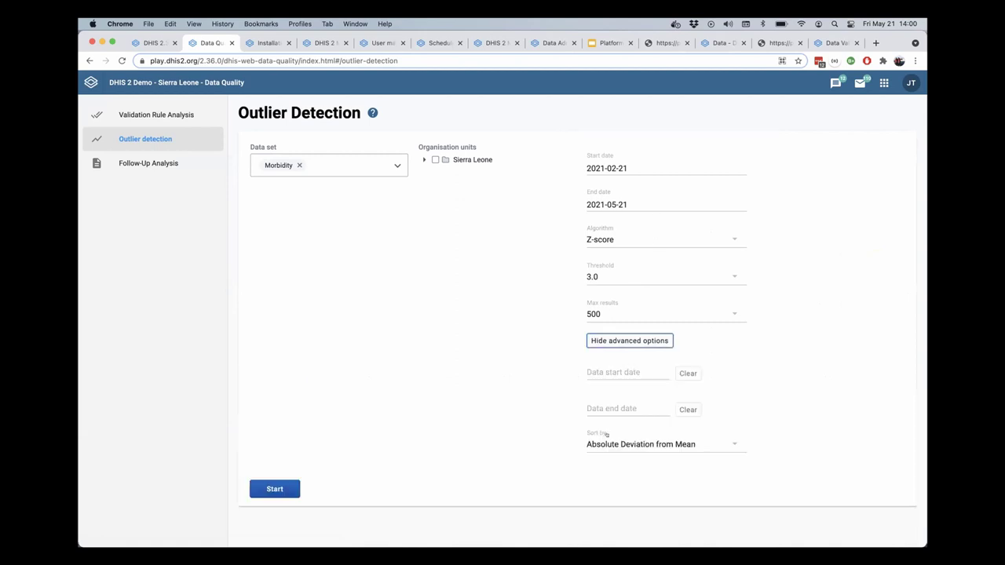
pyautogui.click(615, 438)
pyautogui.click(616, 443)
pyautogui.click(649, 452)
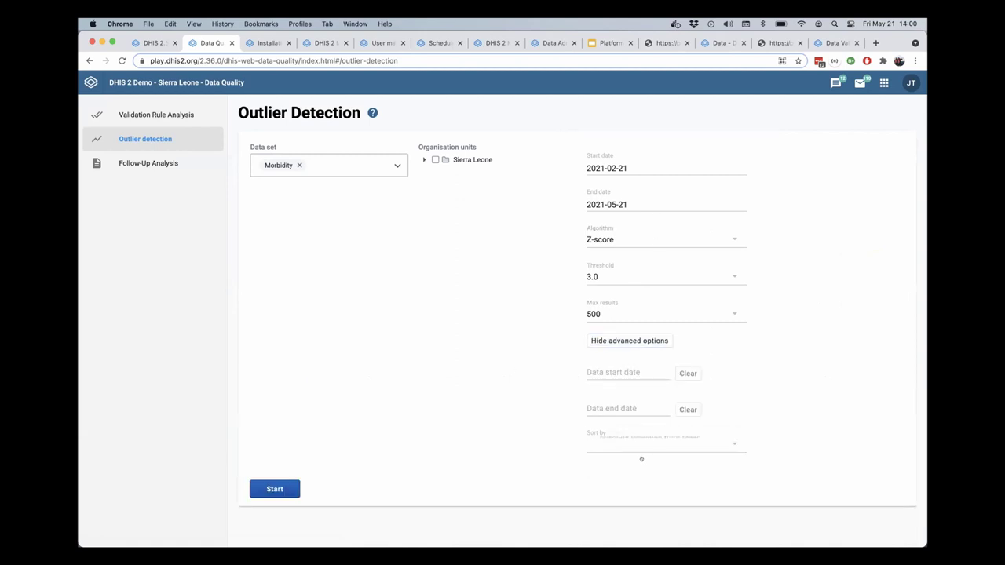
pyautogui.click(506, 433)
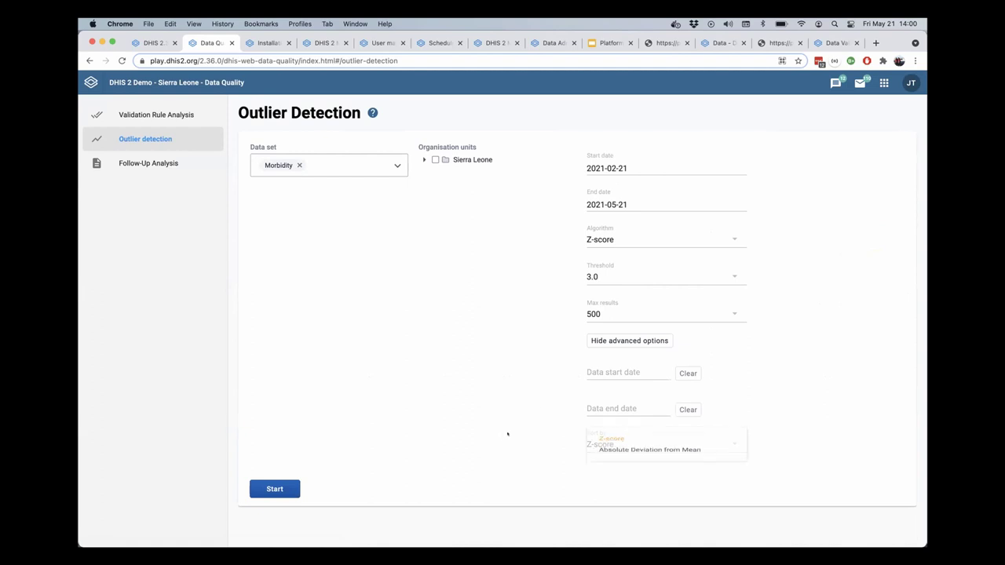
pyautogui.click(613, 372)
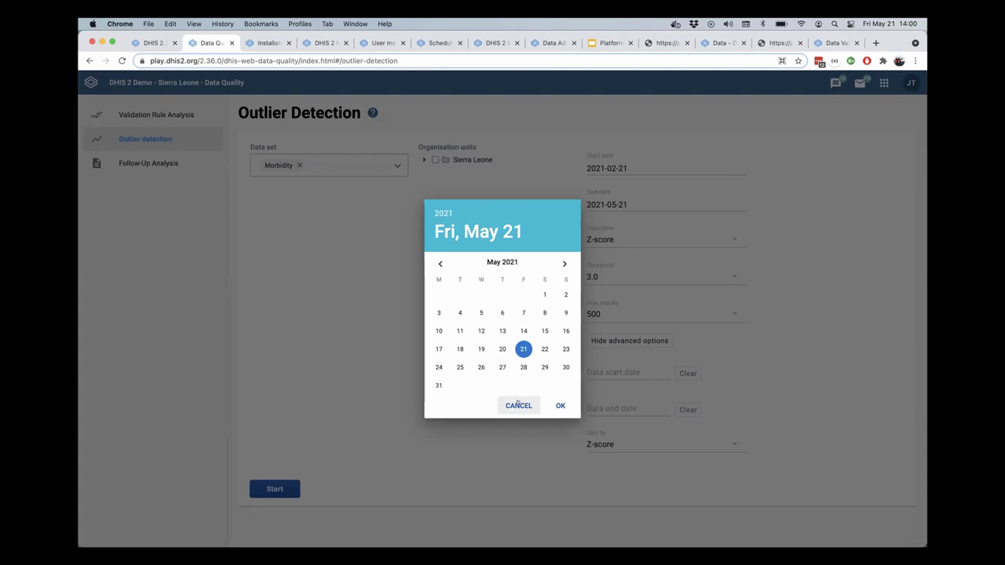
pyautogui.click(333, 255)
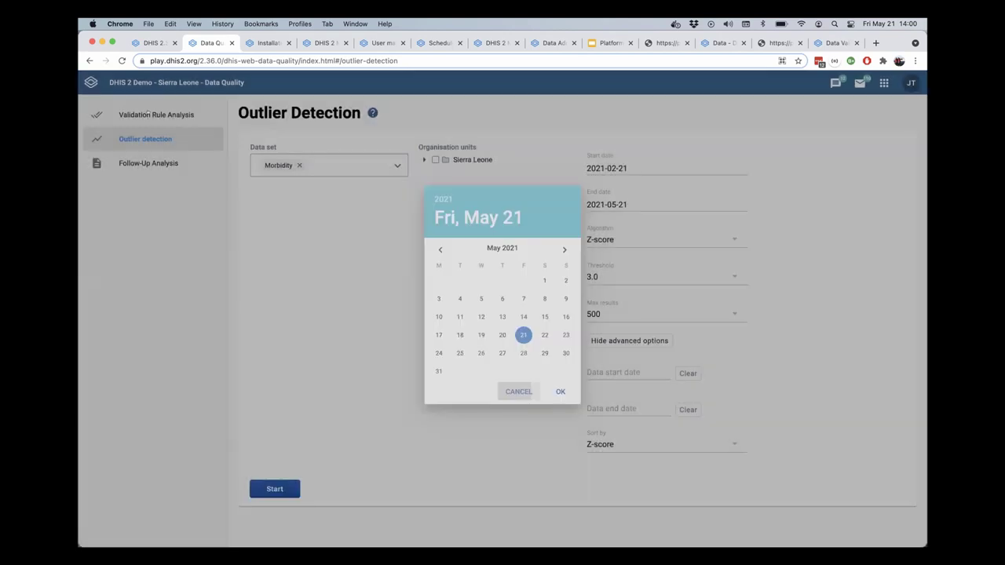
# Step: Run a Follow-Up Analysis on the Morbidity data set for Sierra Leone
pyautogui.click(141, 163)
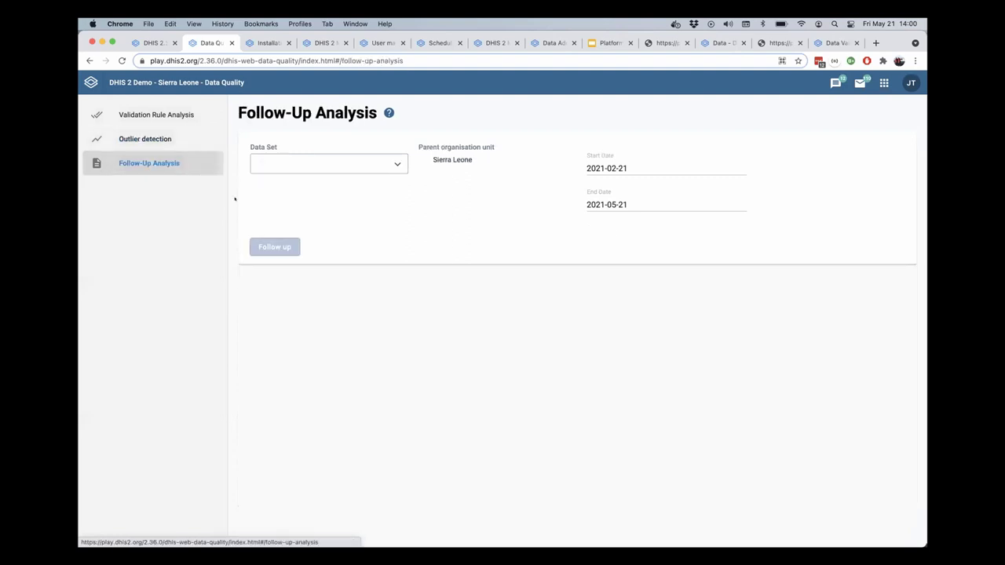
pyautogui.click(325, 165)
pyautogui.write('morb')
pyautogui.click(307, 224)
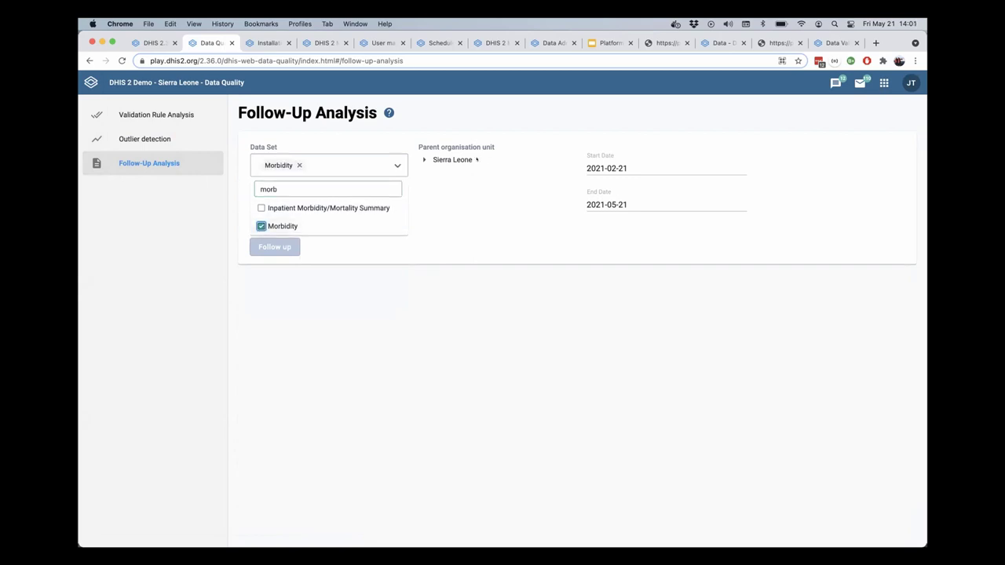
pyautogui.click(446, 160)
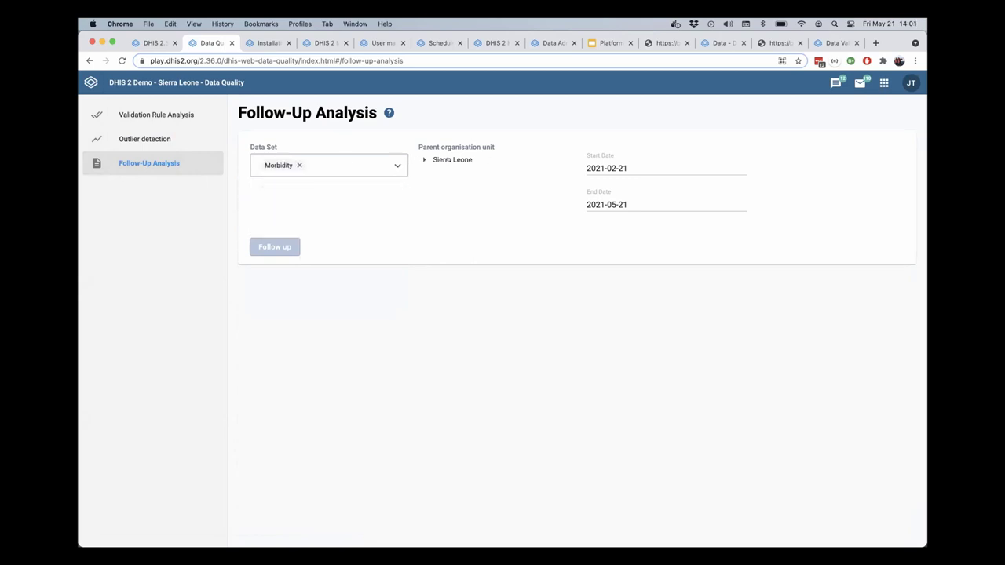
pyautogui.click(446, 160)
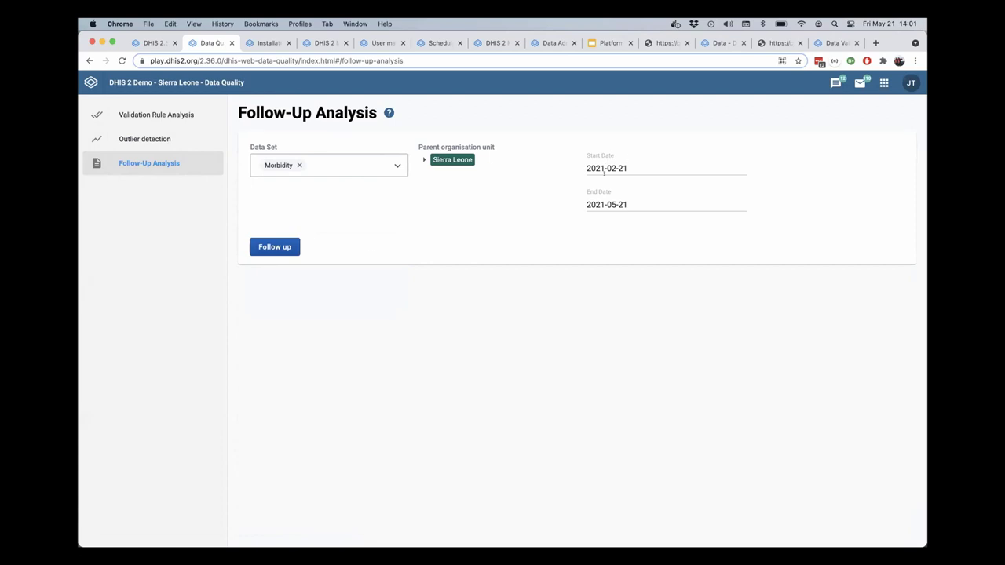
pyautogui.click(271, 247)
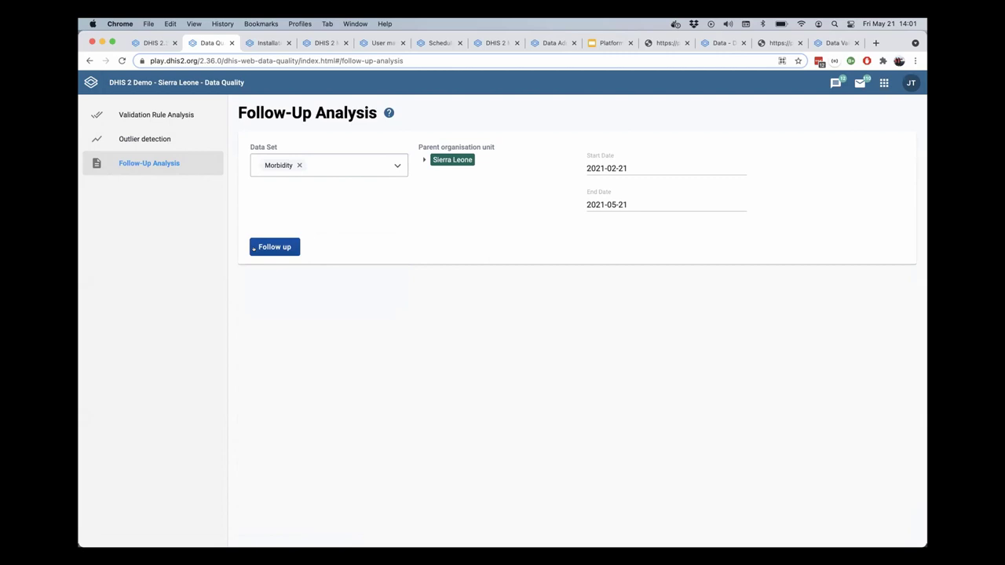
pyautogui.click(259, 247)
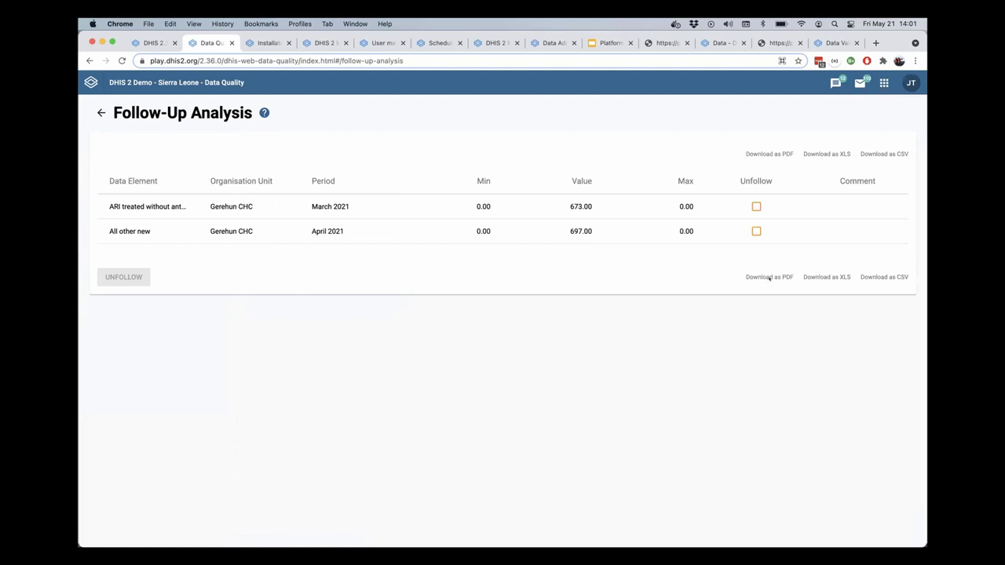
# Step: Unfollow the Gerehun CHC ARI and All other new values, then return to dhis2.org
pyautogui.click(755, 206)
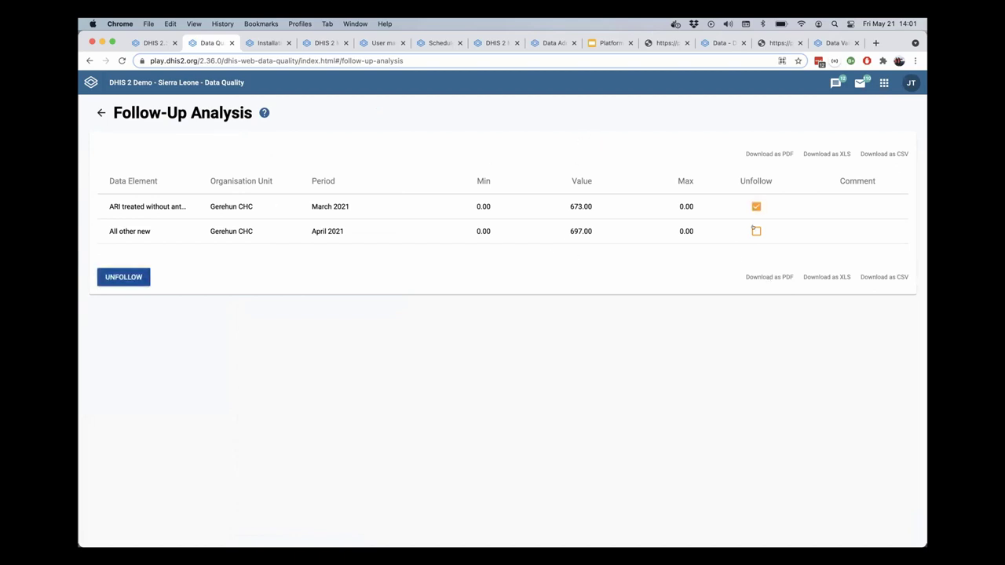
pyautogui.click(756, 231)
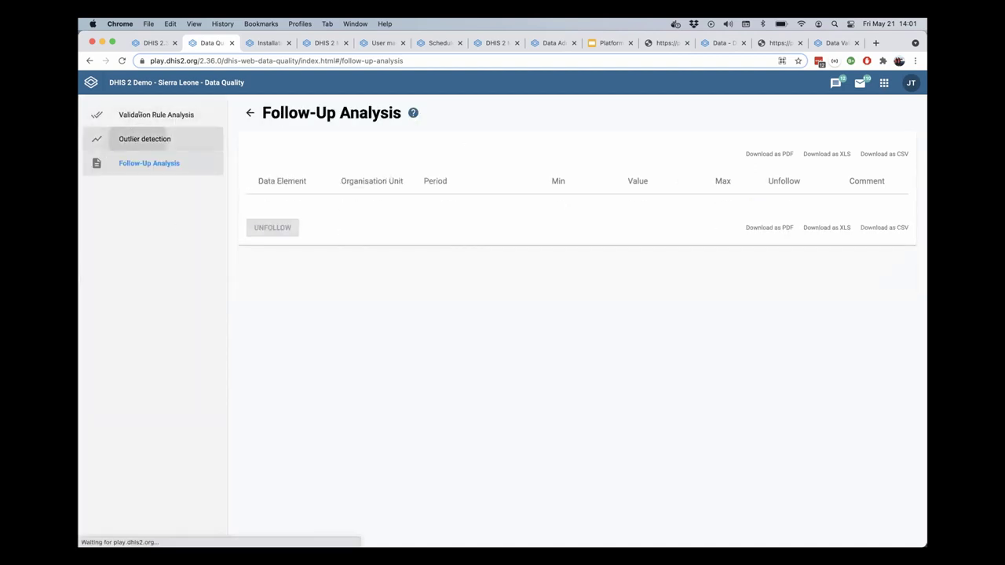
pyautogui.click(133, 139)
pyautogui.click(119, 118)
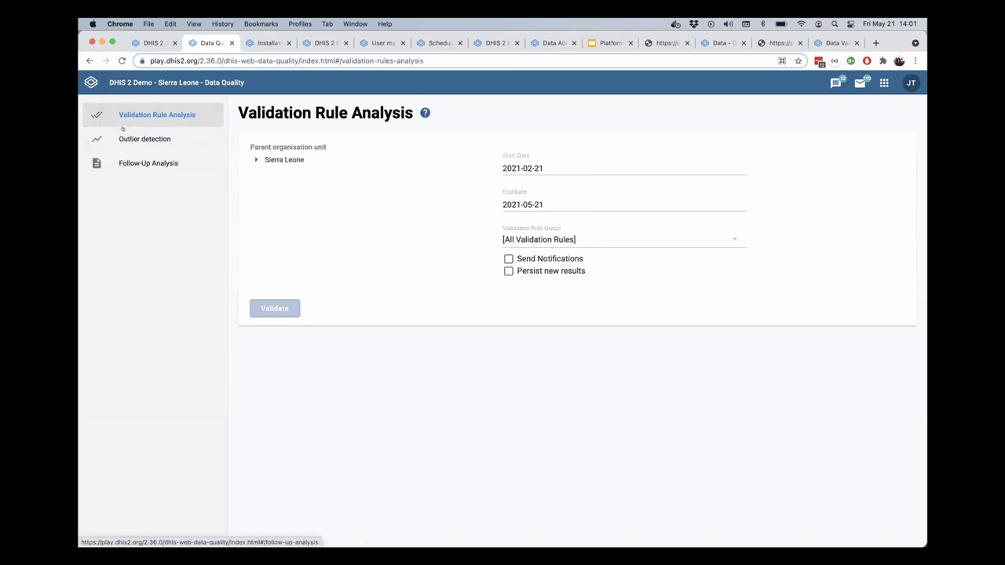
pyautogui.click(126, 137)
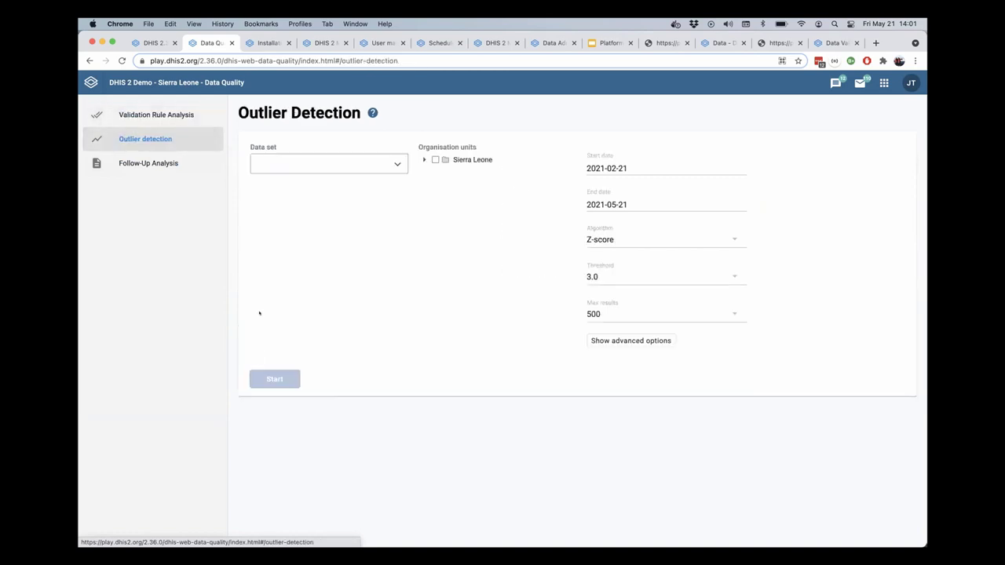
pyautogui.hotkey('ctrl', 'shift', 'Tab')
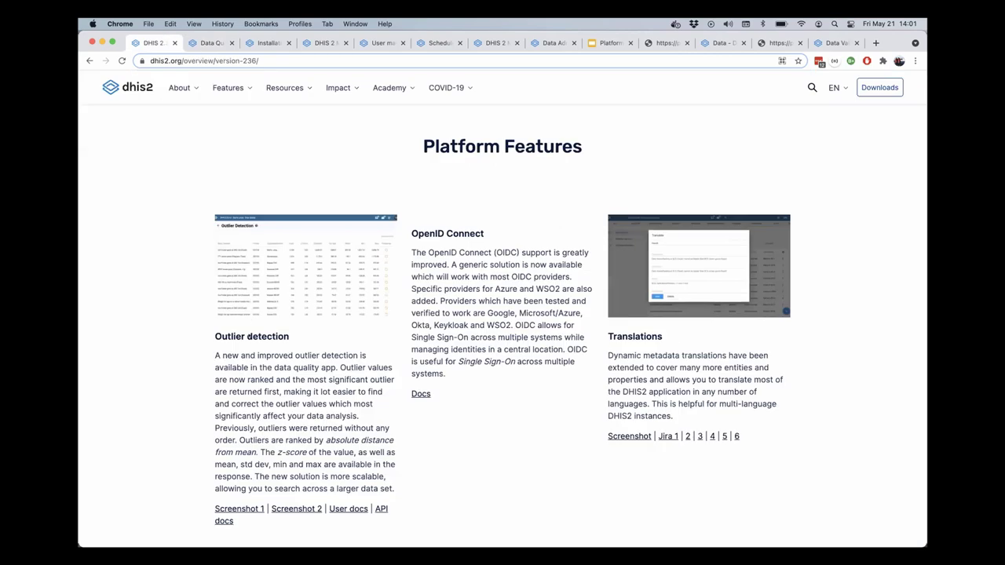